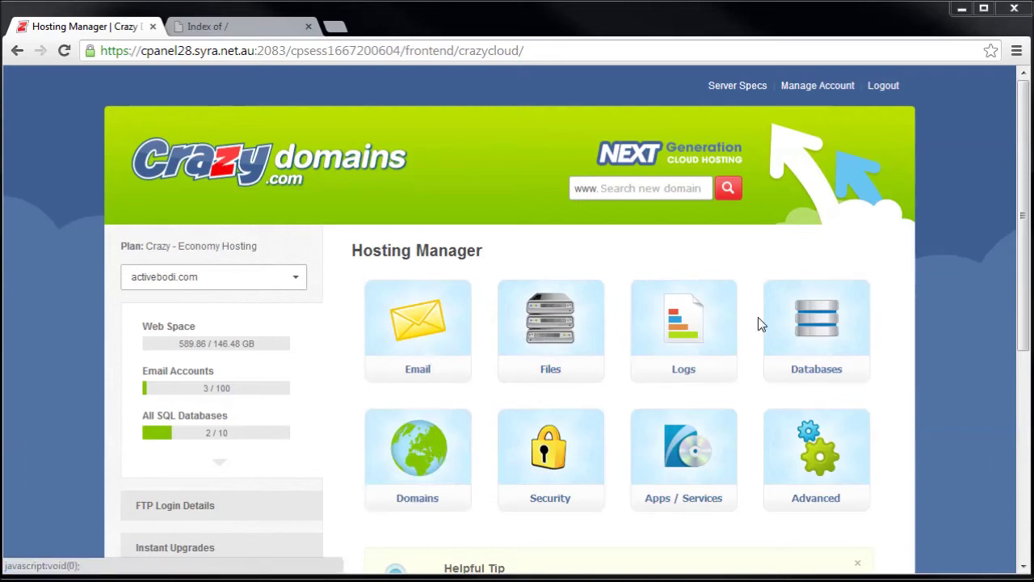
left_click(232, 24)
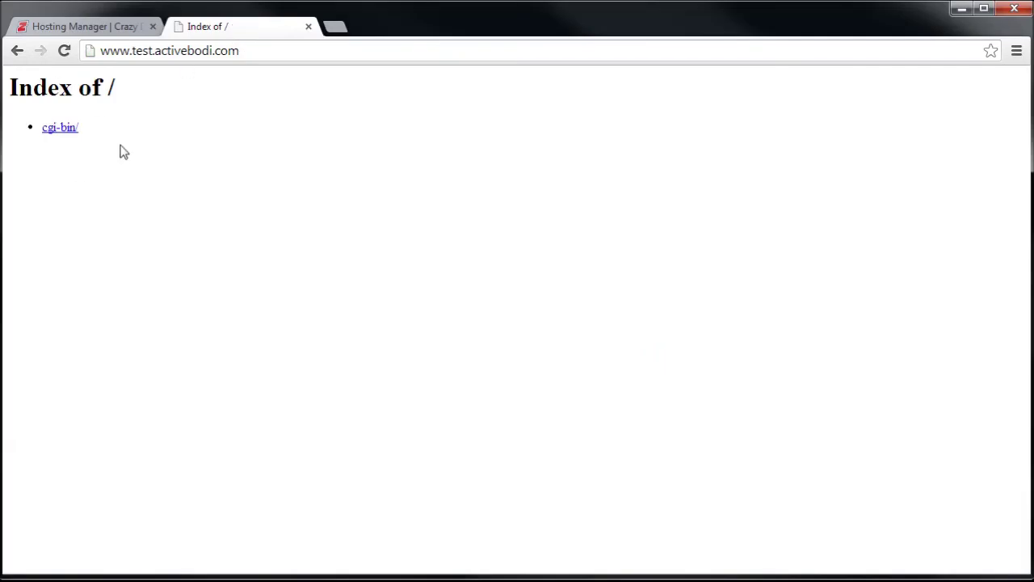
left_click(84, 28)
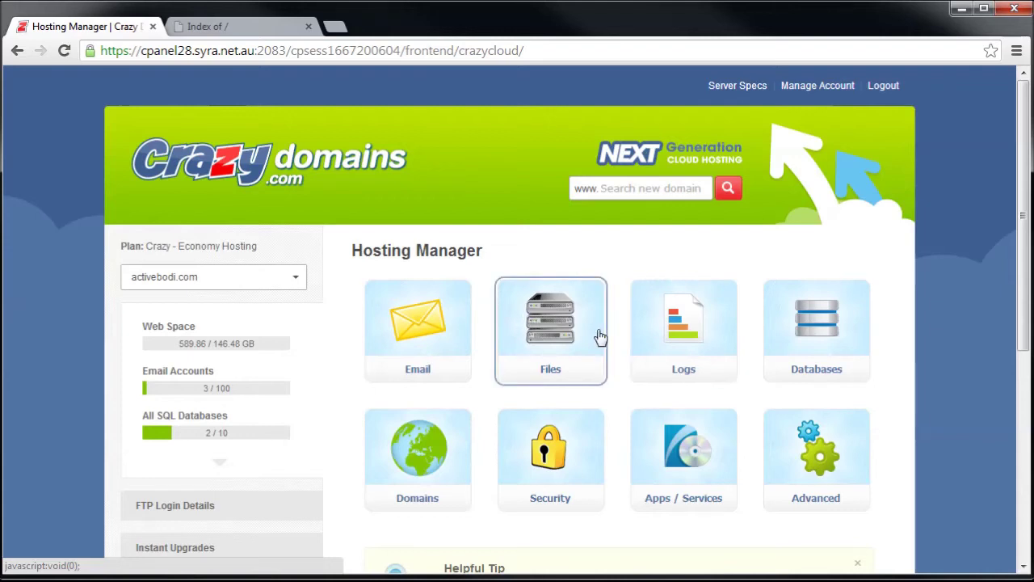
scroll(601, 337, "down", 2)
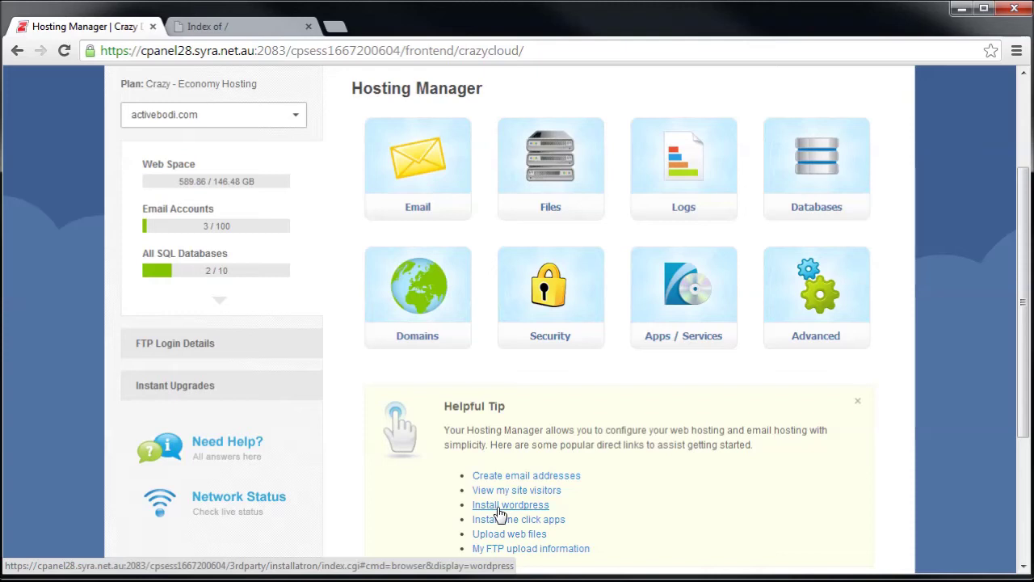
scroll(501, 513, "up", 1)
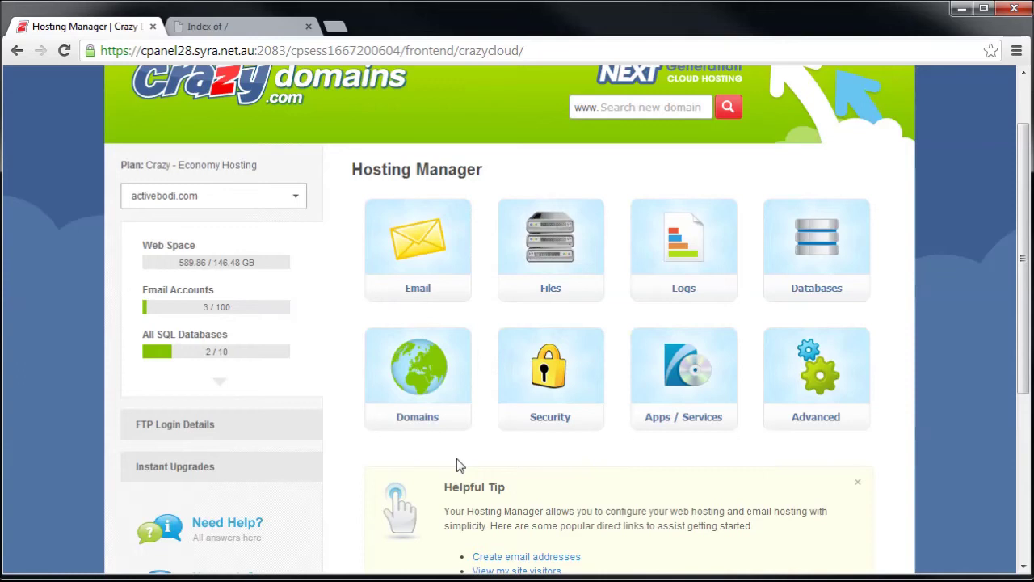
Open Installatron's Applications Browser and scroll through the application catalogue.
left_click(696, 378)
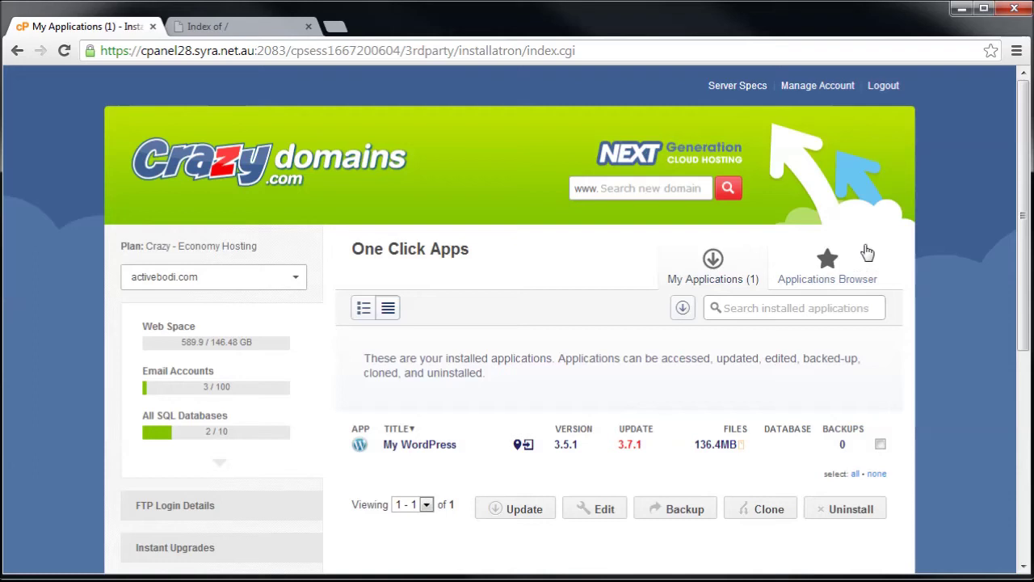
left_click(840, 275)
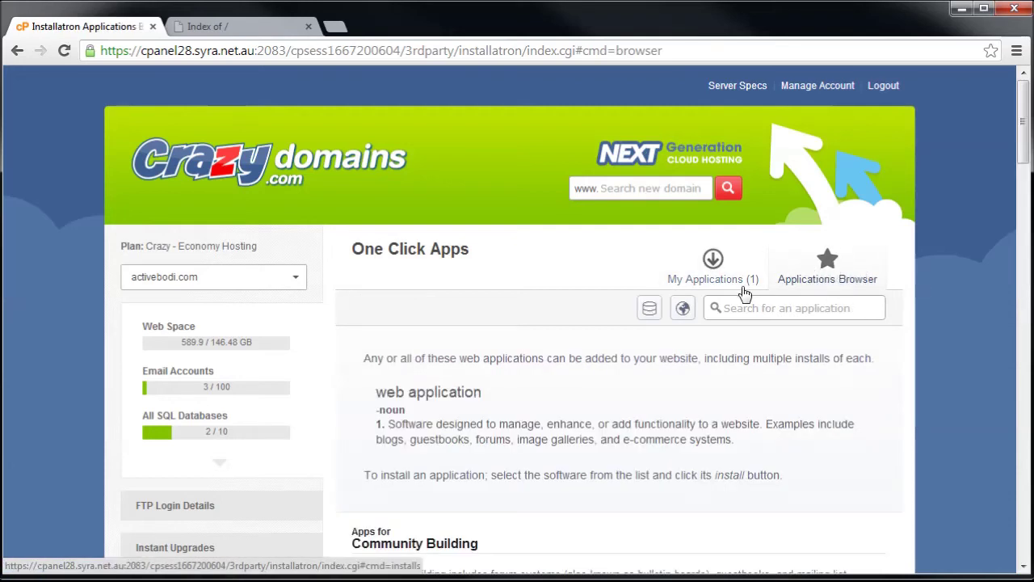
scroll(785, 363, "down", 7)
scroll(785, 356, "down", 14)
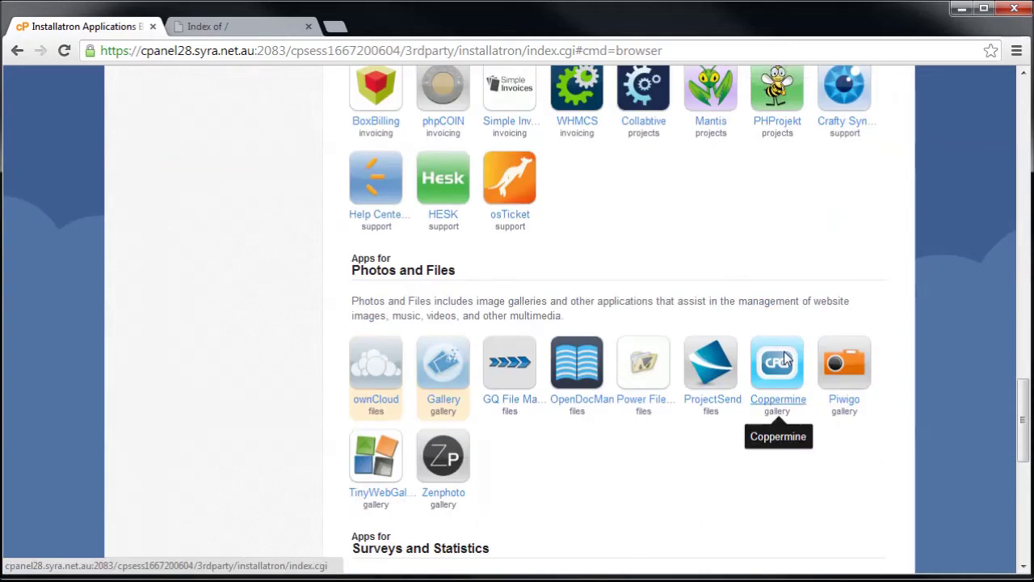
scroll(786, 358, "up", 12)
scroll(786, 353, "up", 3)
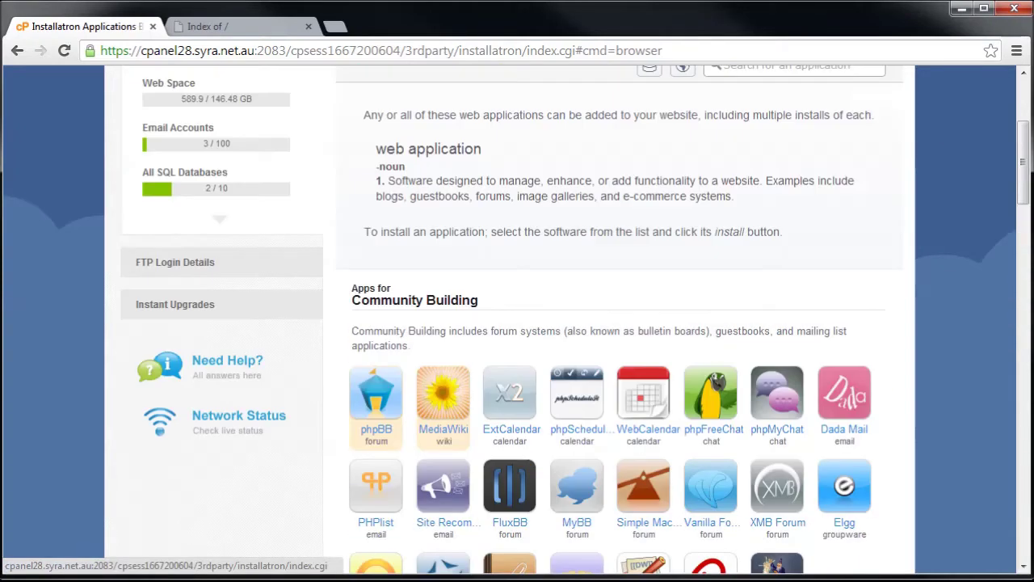
left_click_drag(1024, 164, 1026, 246)
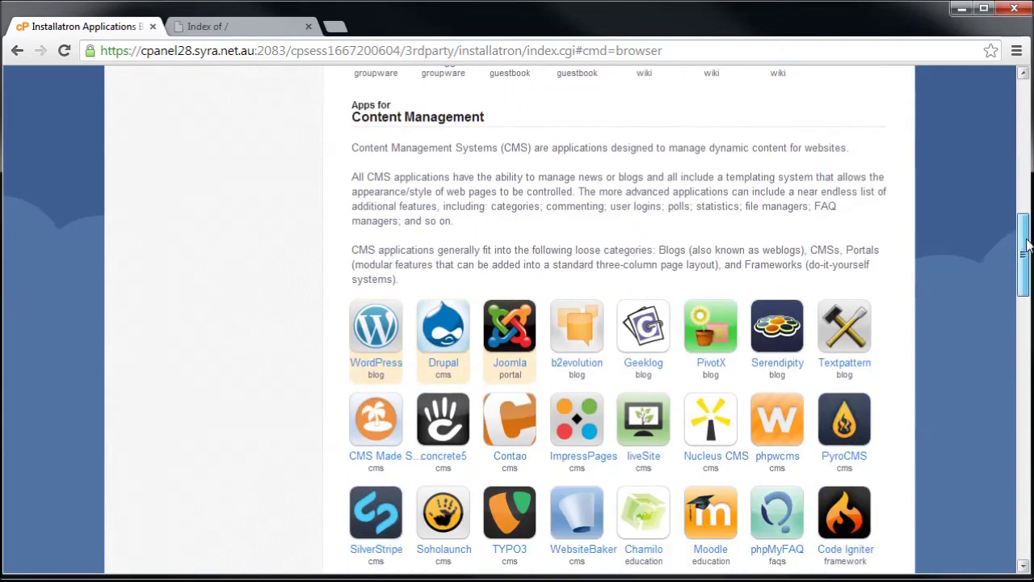
Open the WordPress application page under Content Management and review its versions.
left_click(374, 339)
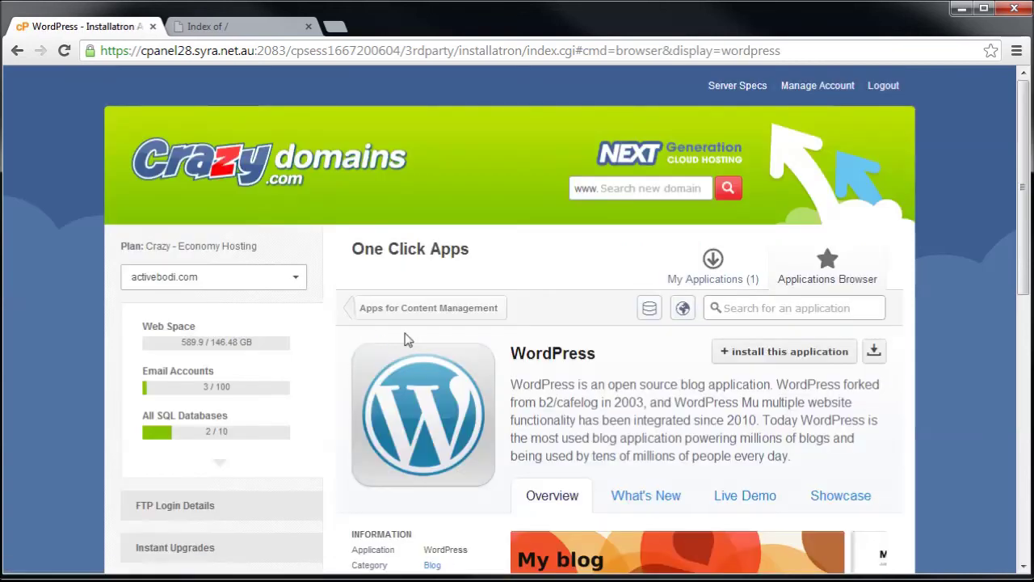
scroll(675, 326, "down", 2)
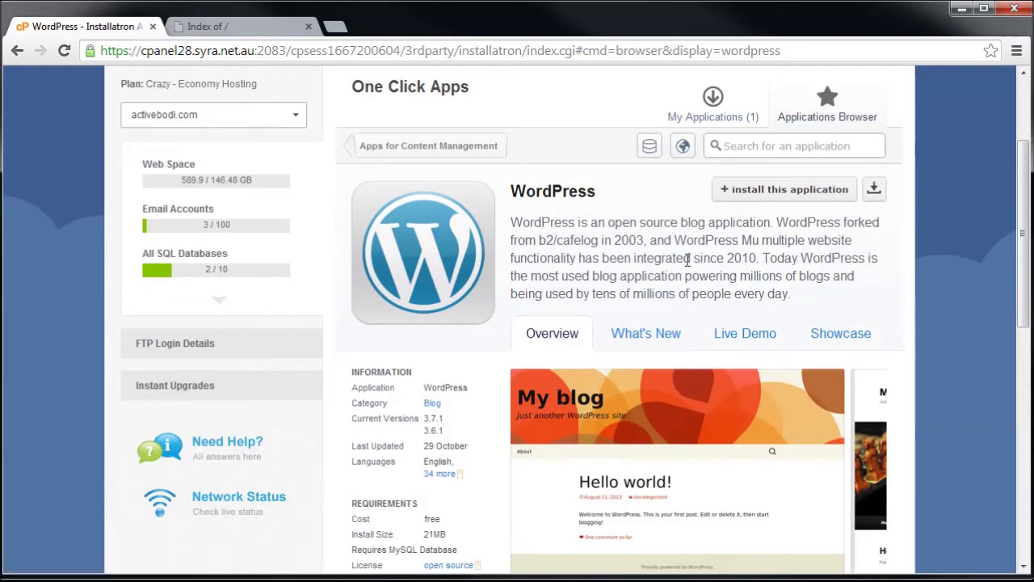
scroll(674, 277, "down", 5)
scroll(586, 251, "down", 3)
scroll(585, 243, "up", 9)
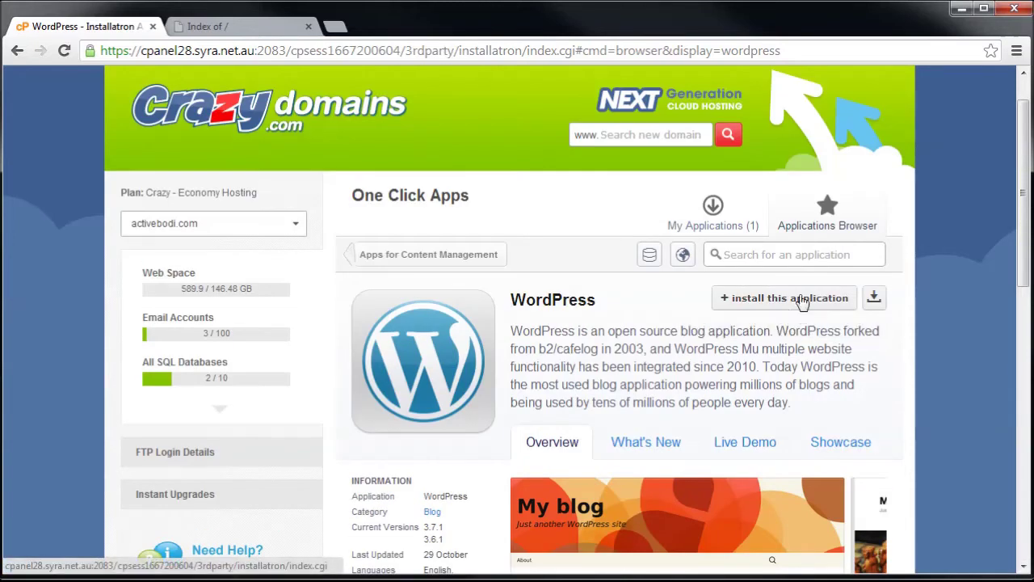
left_click(805, 302)
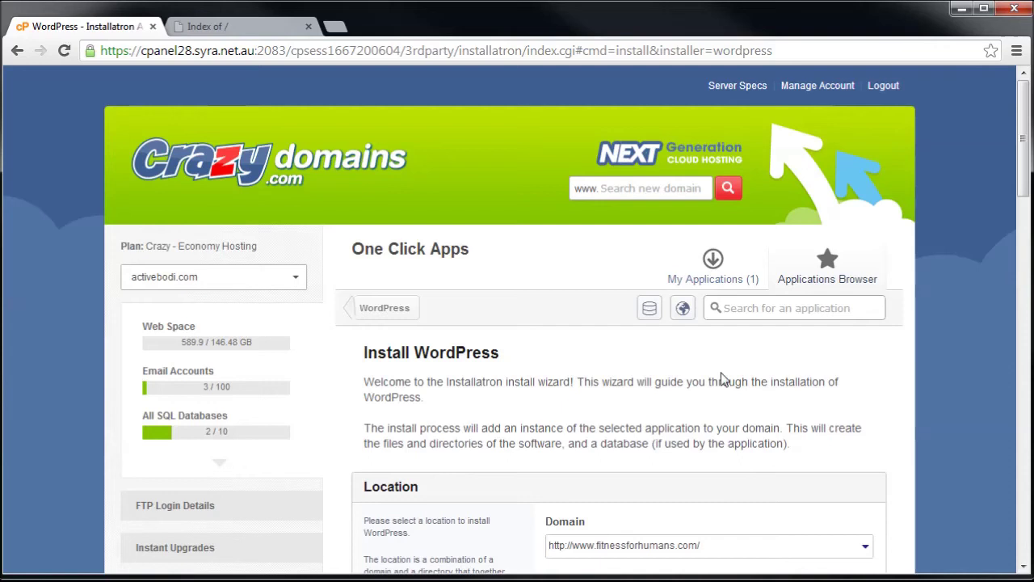
scroll(703, 347, "down", 2)
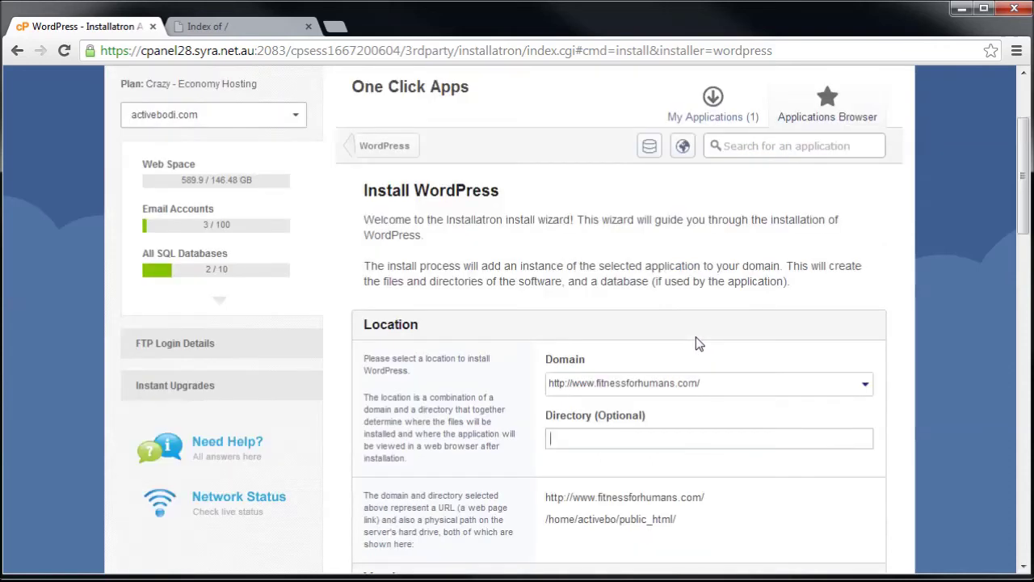
left_click(706, 393)
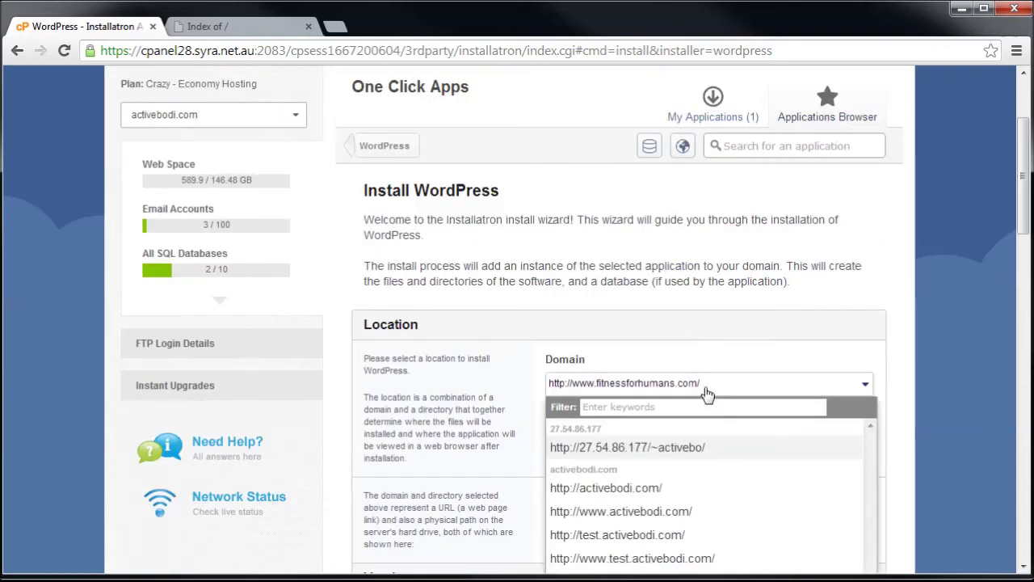
left_click(658, 535)
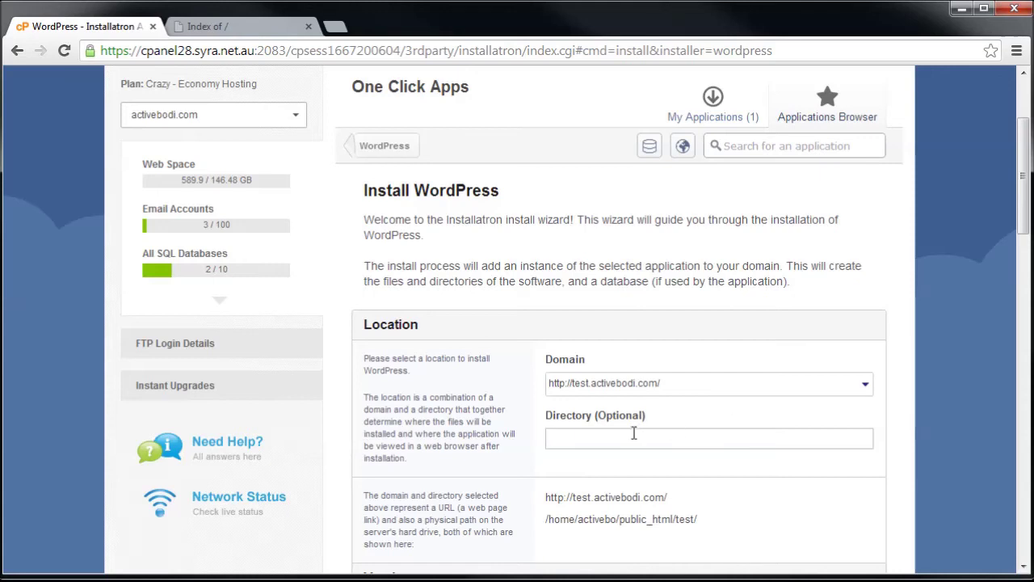
left_click(633, 433)
type("blog")
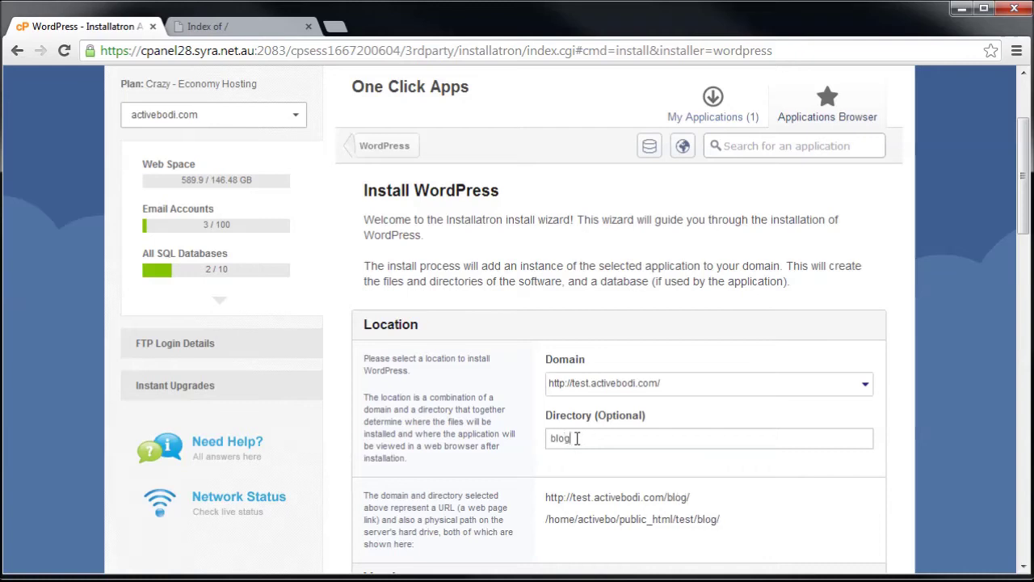
key("BackSpace")
key("BackSpace")
key("BackSpace")
key("BackSpace")
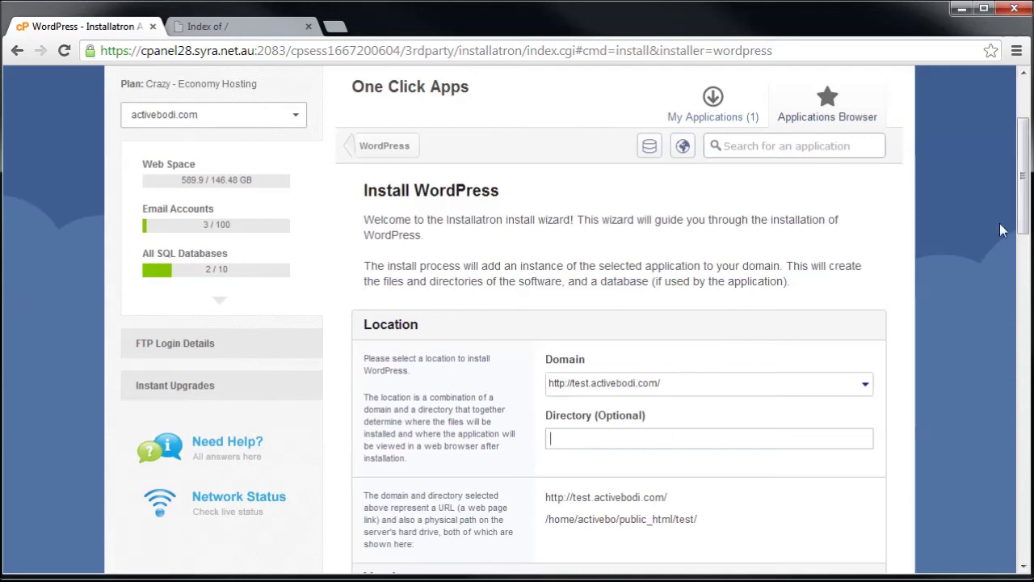
left_click_drag(1022, 189, 1023, 276)
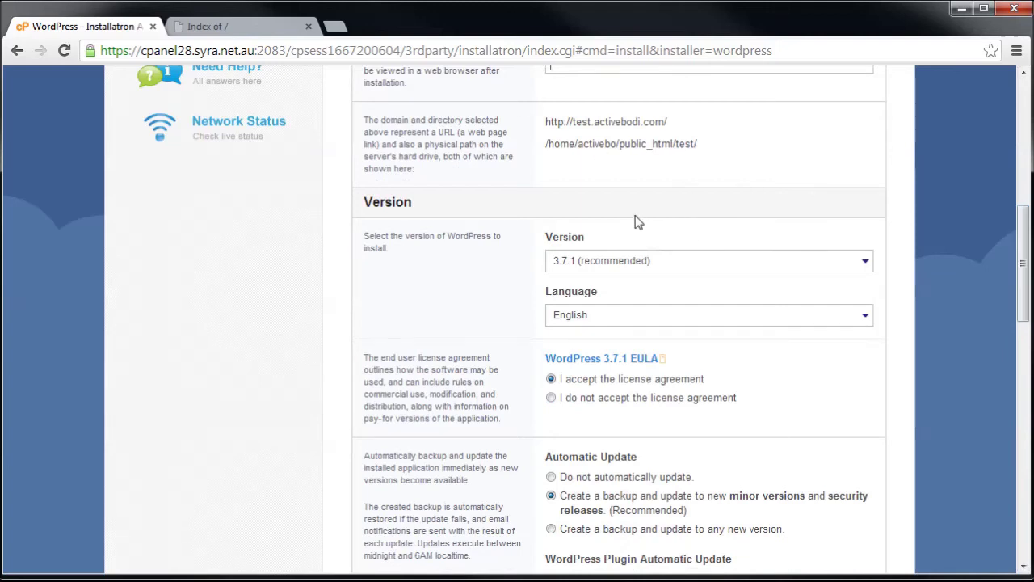
left_click(616, 262)
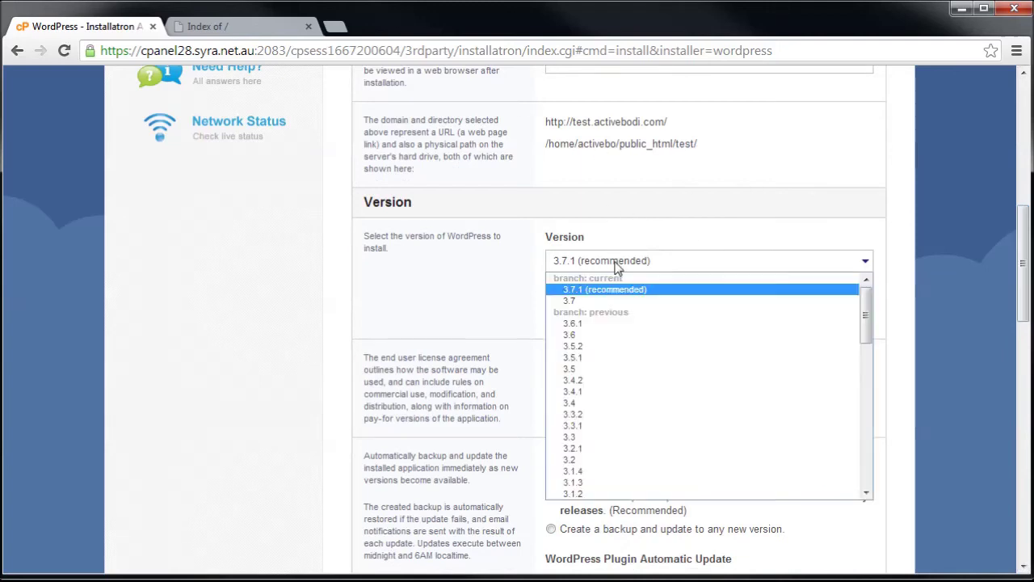
left_click(617, 262)
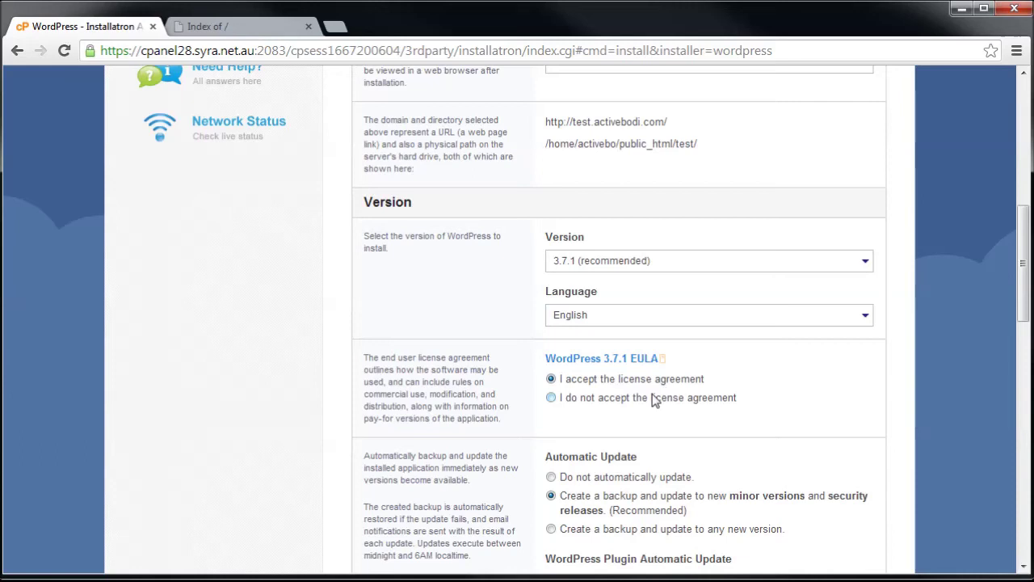
left_click_drag(1023, 243, 1023, 328)
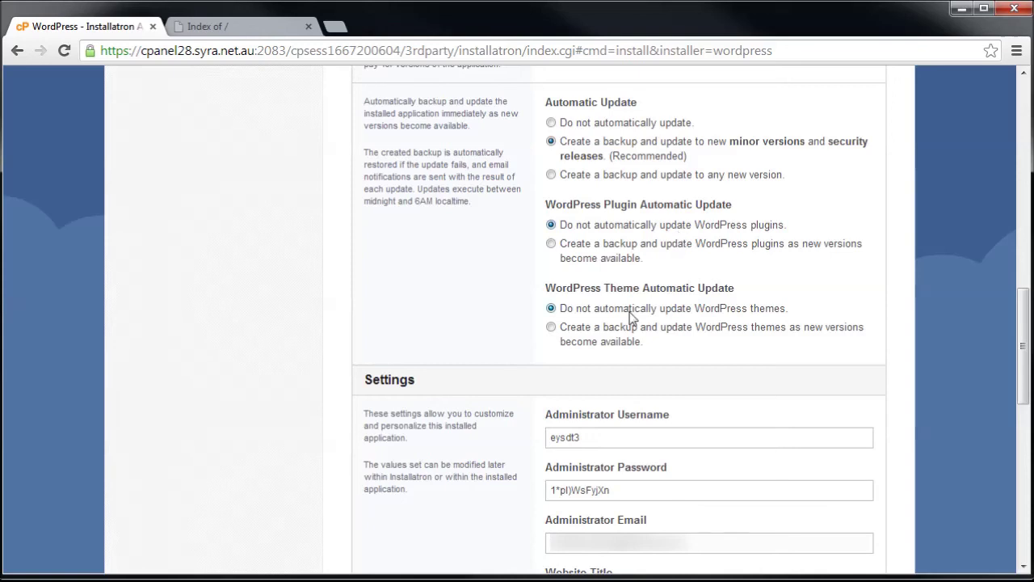
Replace the generated administrator username and password with new credentials.
scroll(679, 316, "down", 1)
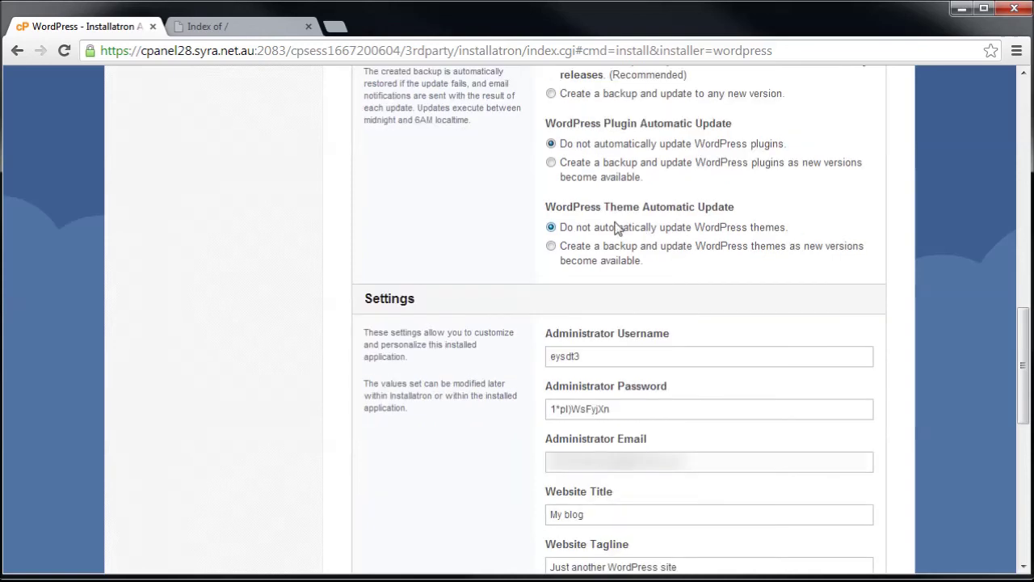
scroll(732, 240, "down", 2)
left_click_drag(622, 194, 517, 206)
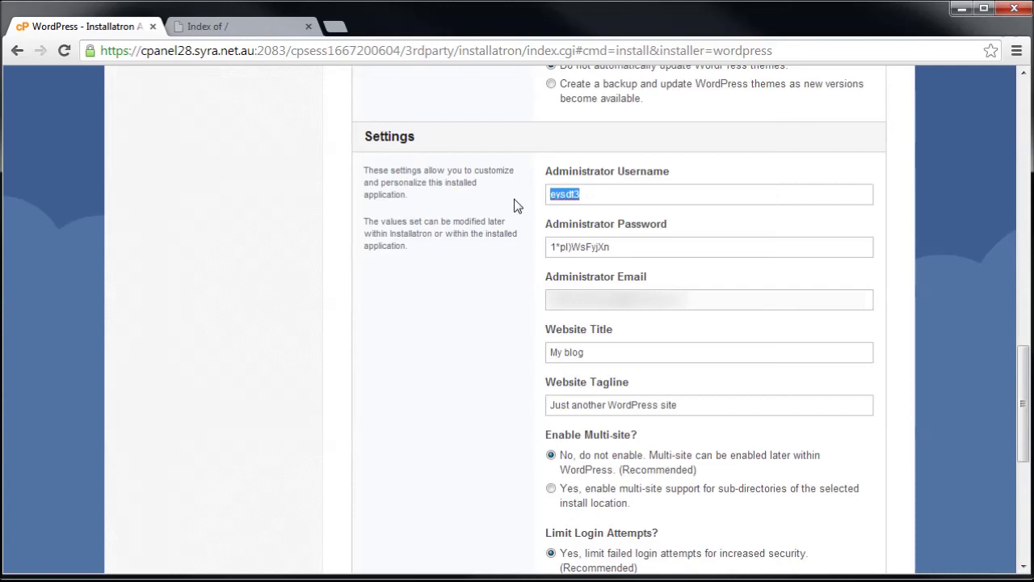
type("userid01")
key("Tab")
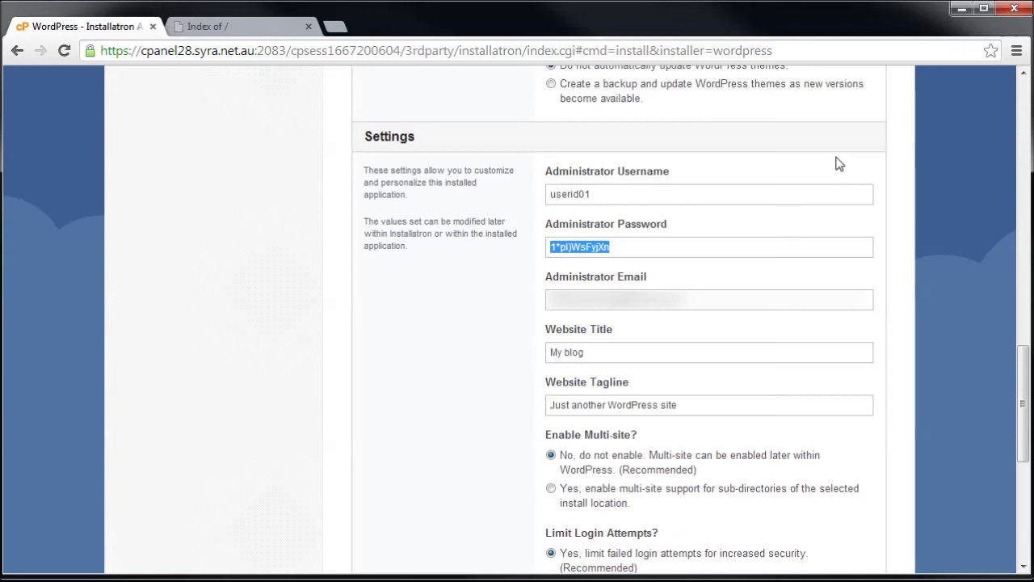
type("password1")
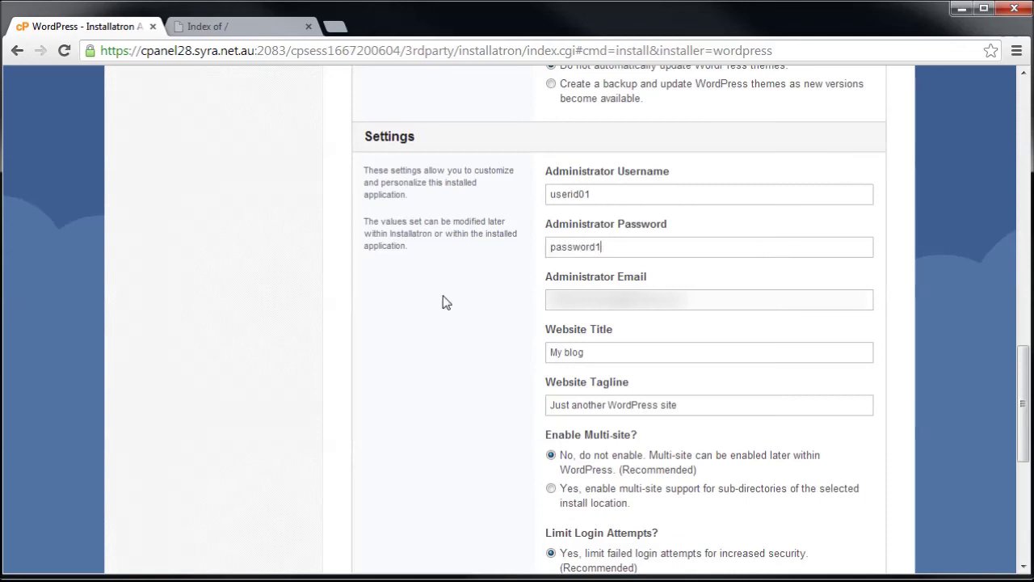
Leave the admin email, 'My blog' website title and default options unchanged, scrolling to the bottom.
left_click_drag(548, 300, 725, 307)
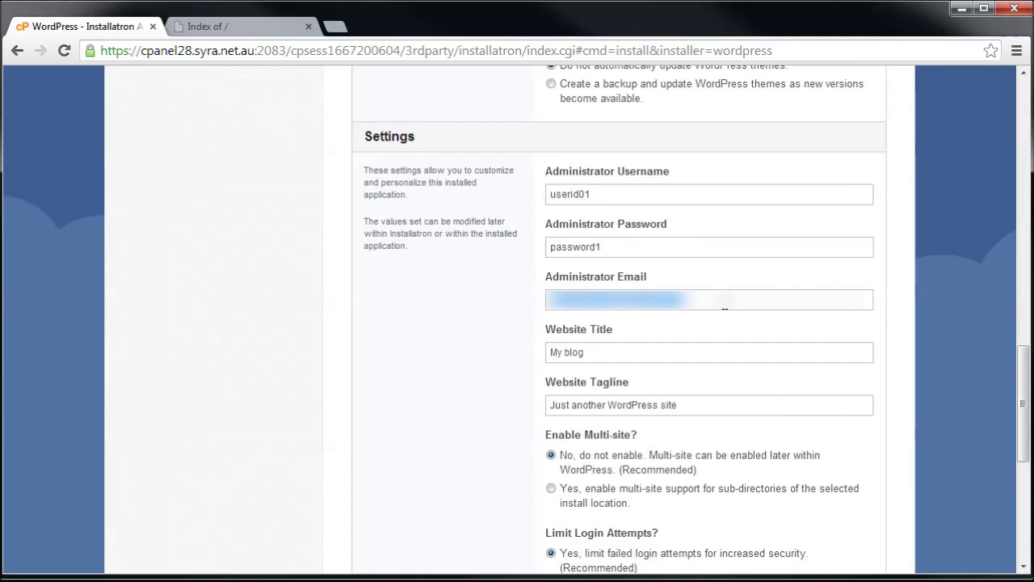
left_click(517, 299)
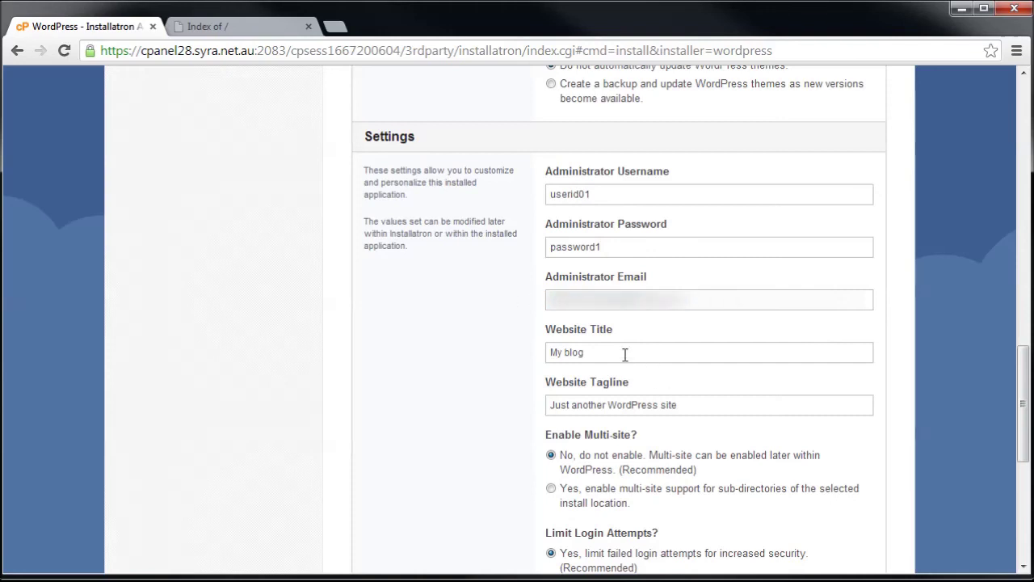
left_click_drag(624, 353, 531, 346)
scroll(700, 405, "down", 2)
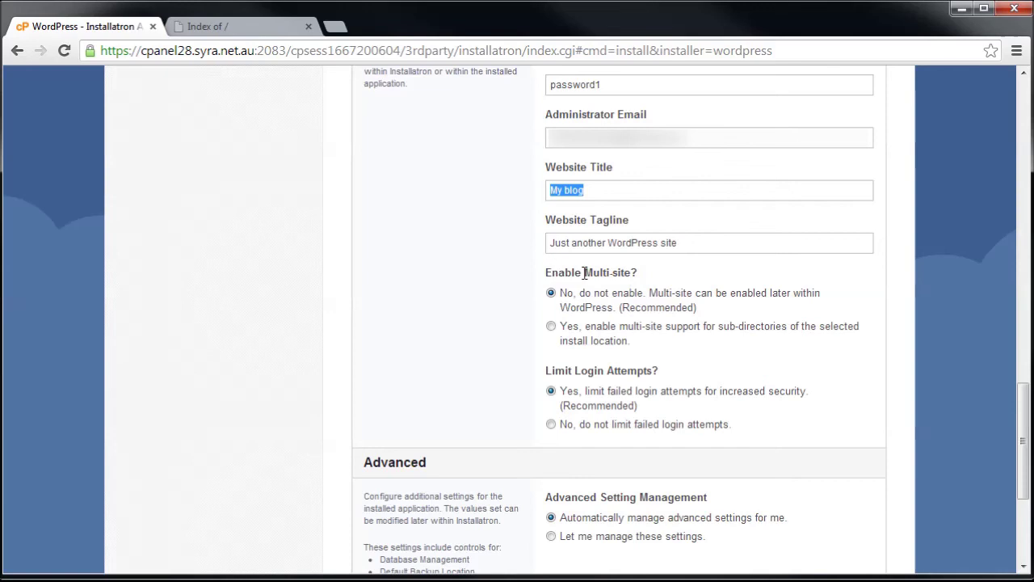
left_click_drag(546, 274, 595, 275)
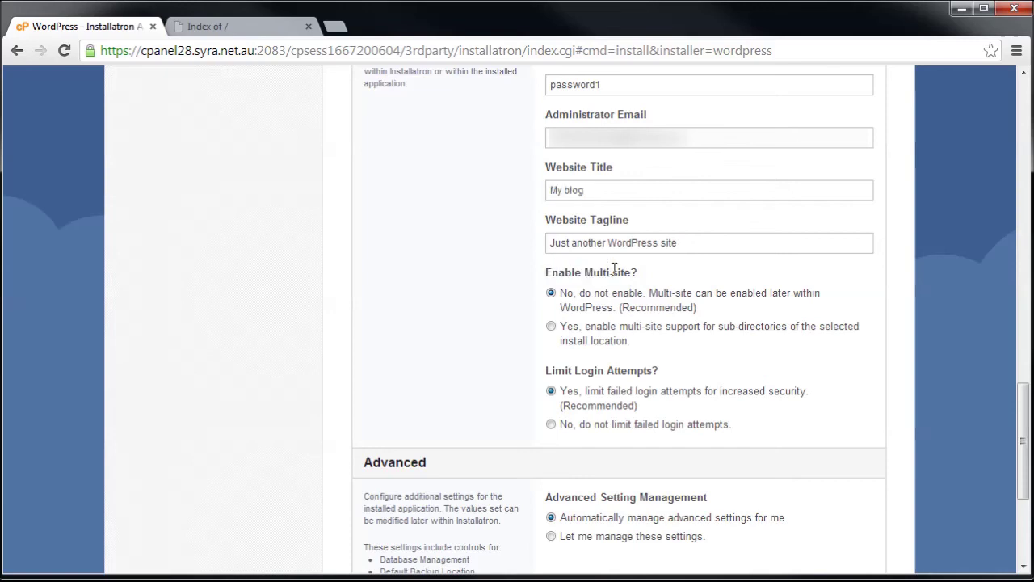
scroll(700, 349, "down", 1)
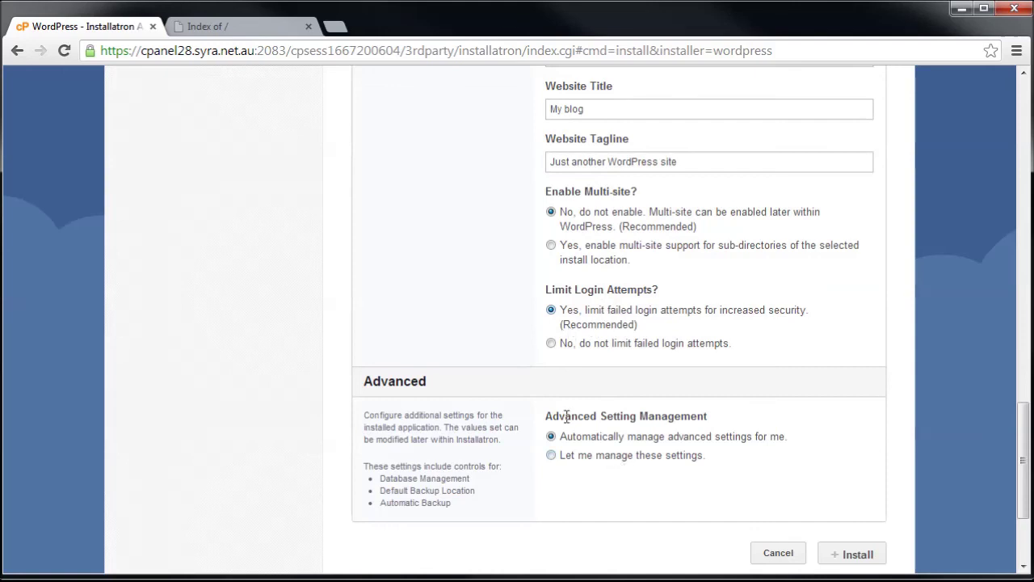
Install WordPress 3.7.1 as My blog on test.activebodi.com with these settings.
scroll(568, 416, "down", 1)
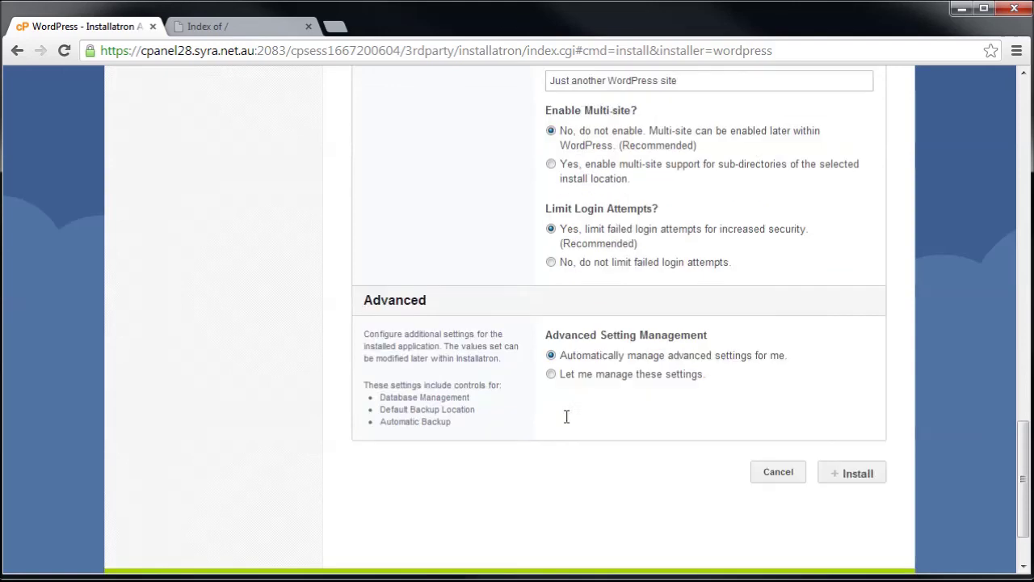
left_click(858, 475)
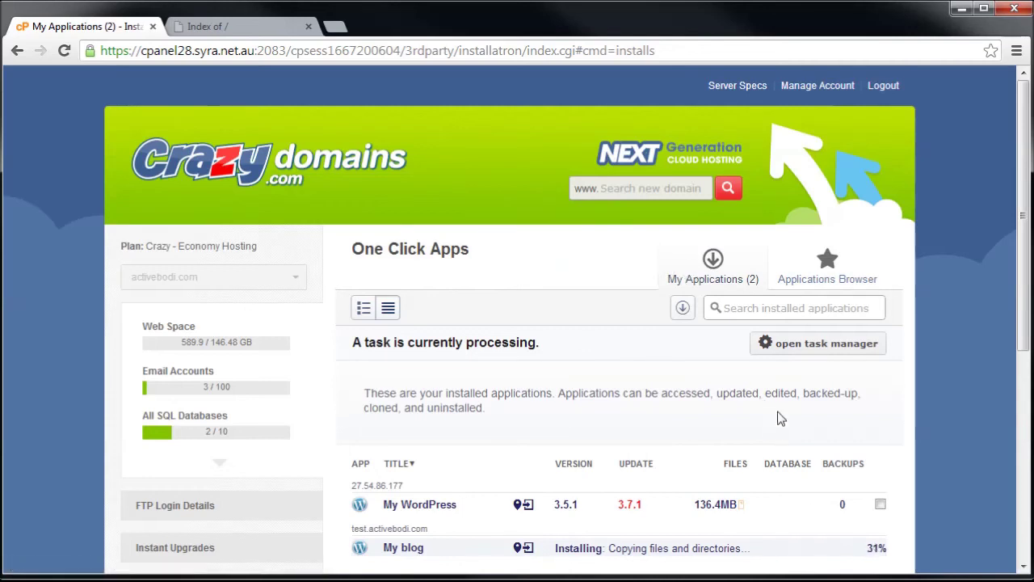
scroll(441, 546, "down", 2)
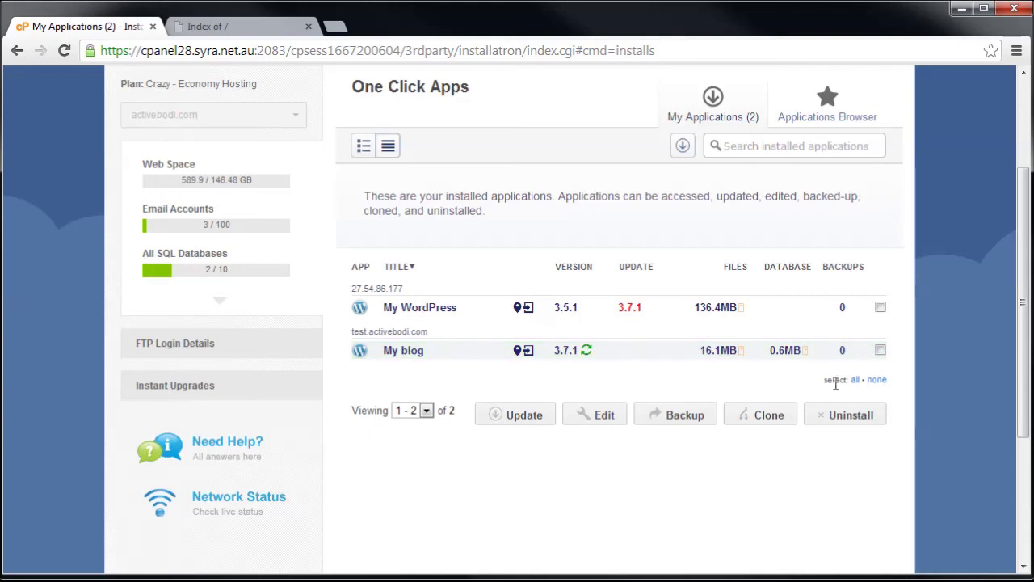
Reload test.activebodi.com to show the new My blog site, then append /wp-login.php to the address.
left_click(206, 29)
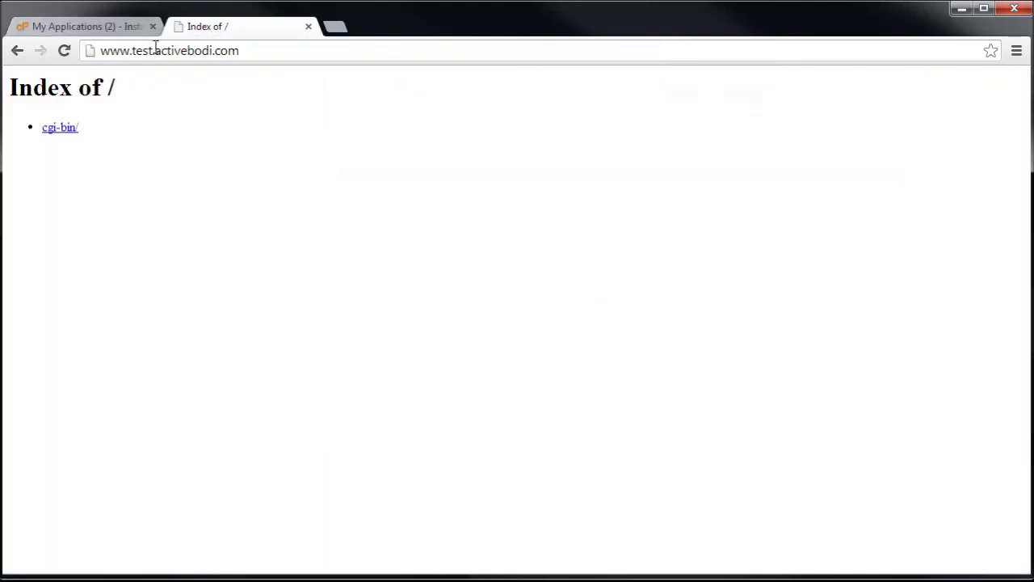
left_click(64, 50)
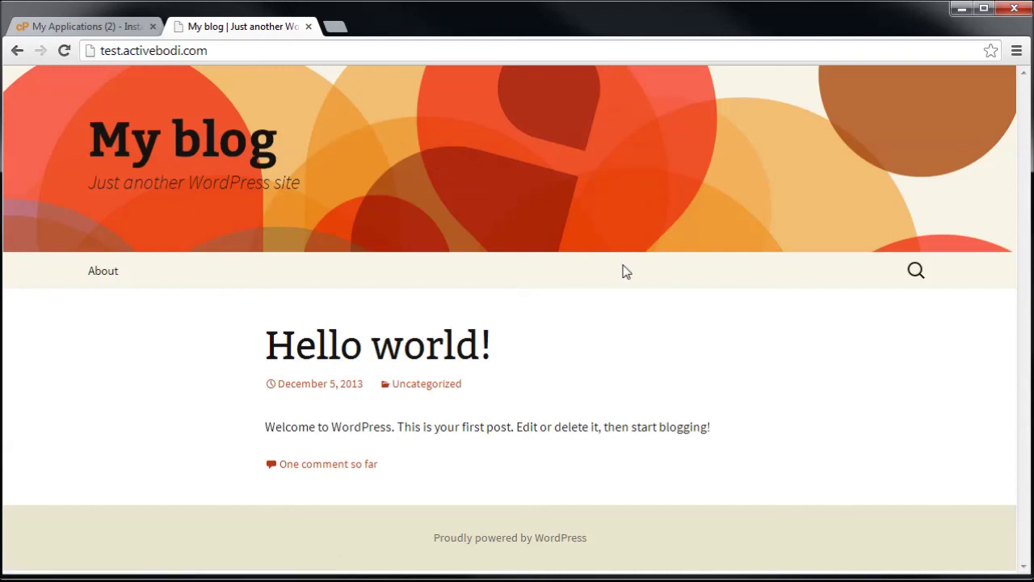
left_click(252, 50)
left_click(257, 51)
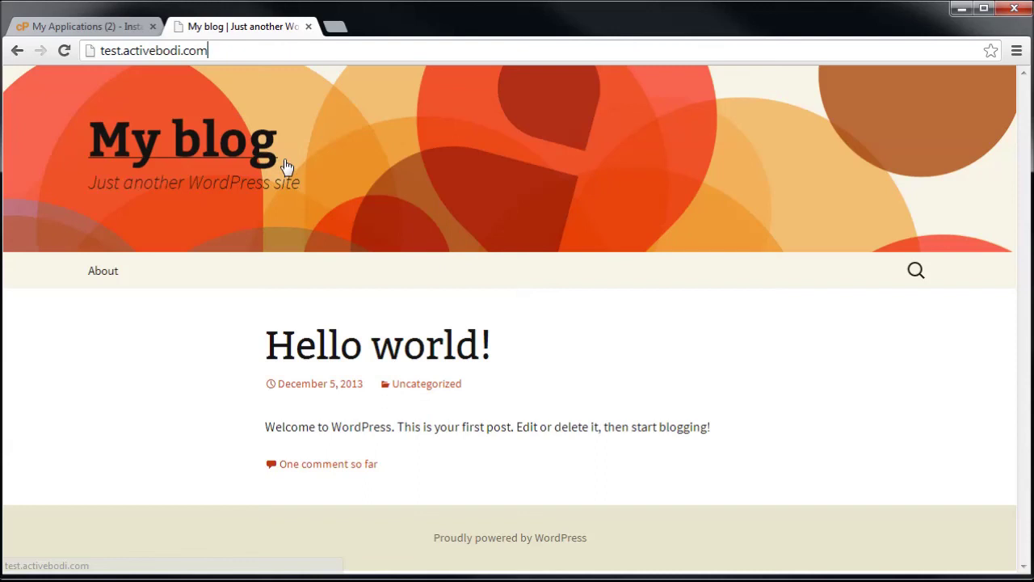
type("/w")
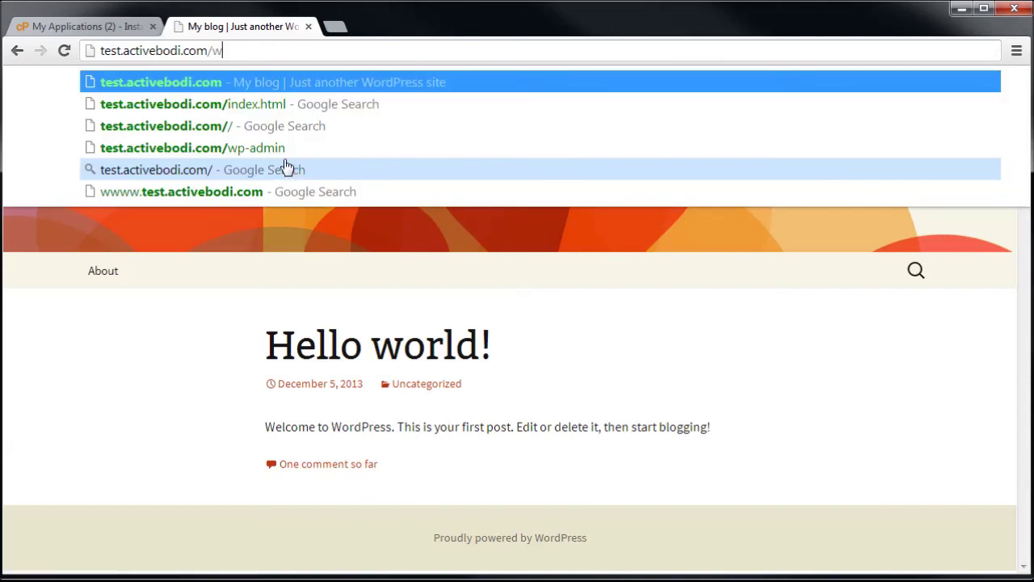
type("p-")
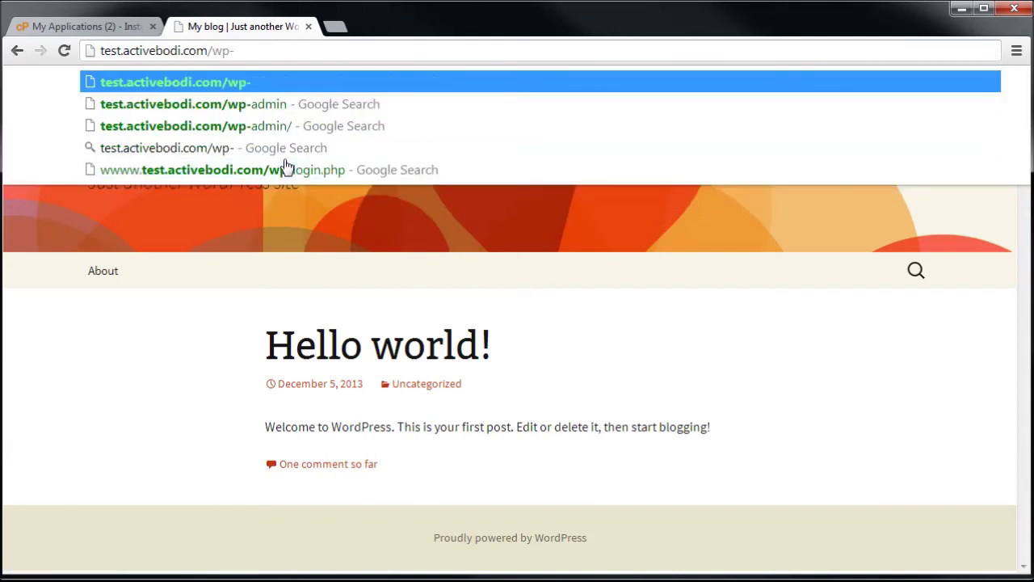
type("lo")
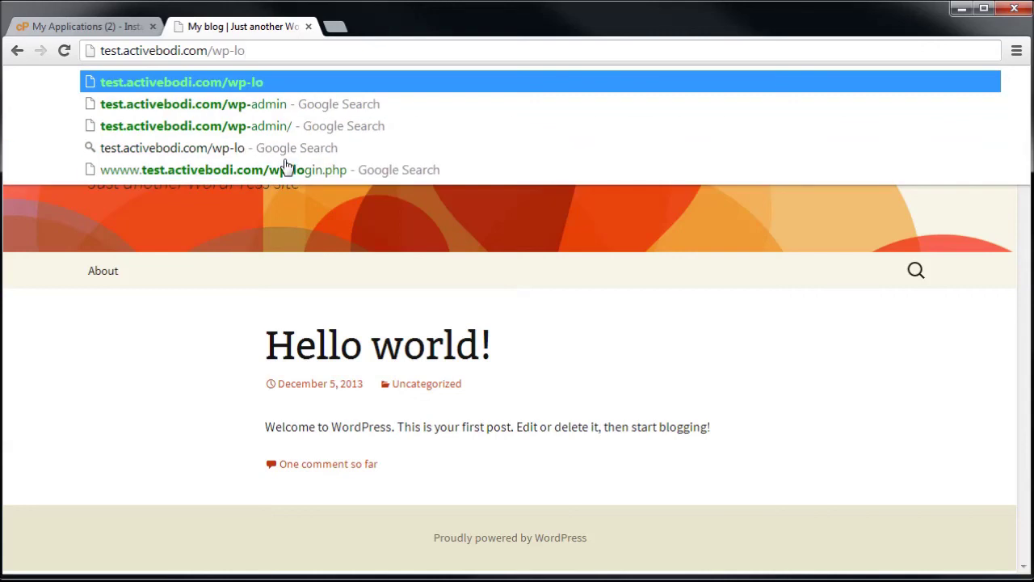
type("gin.php")
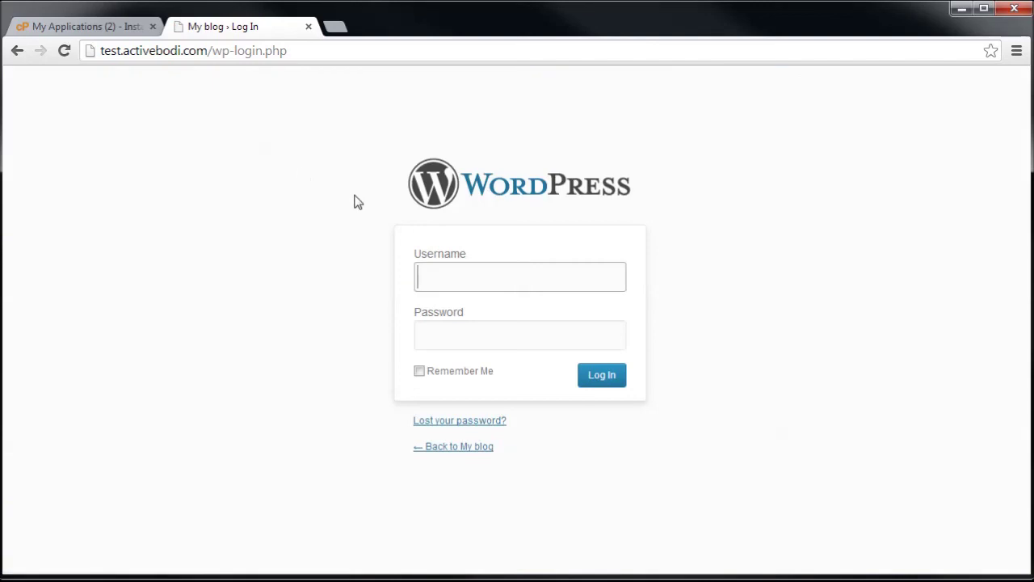
Log in with the administrator username and password, then view the My blog home page.
type("userid01")
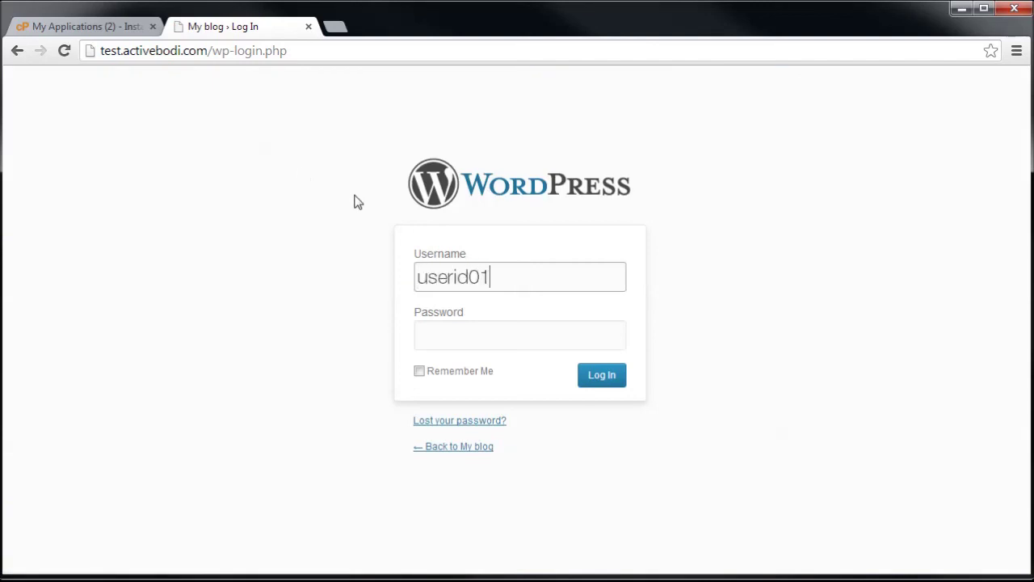
key("Tab")
type("****")
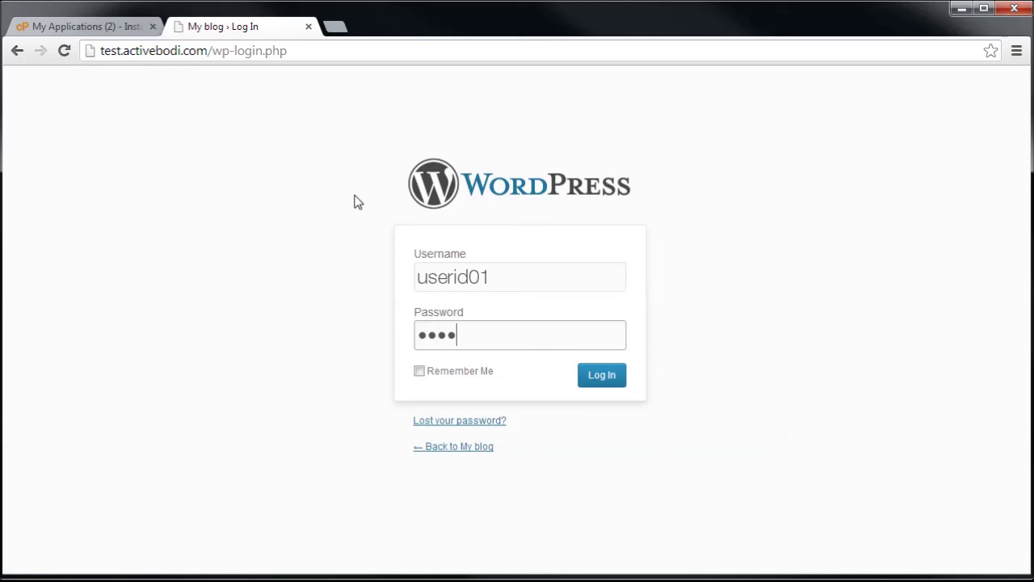
type("*****")
key("Return")
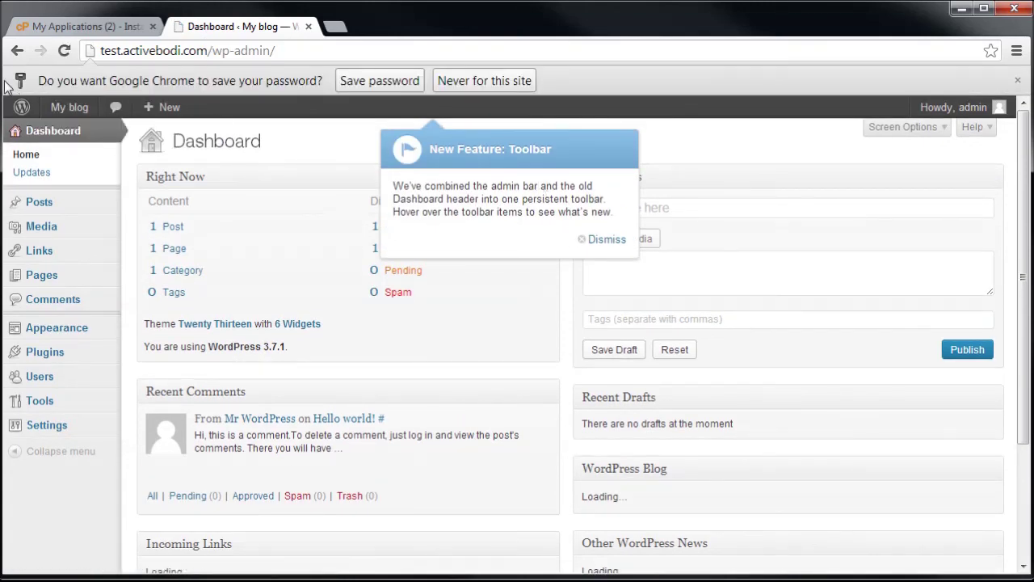
left_click(75, 111)
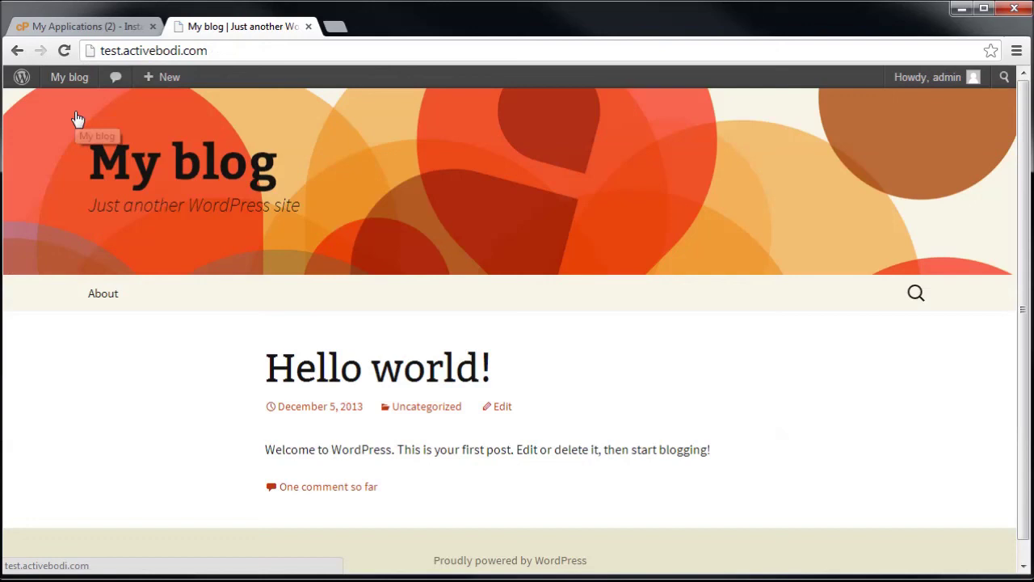
scroll(622, 393, "up", 1)
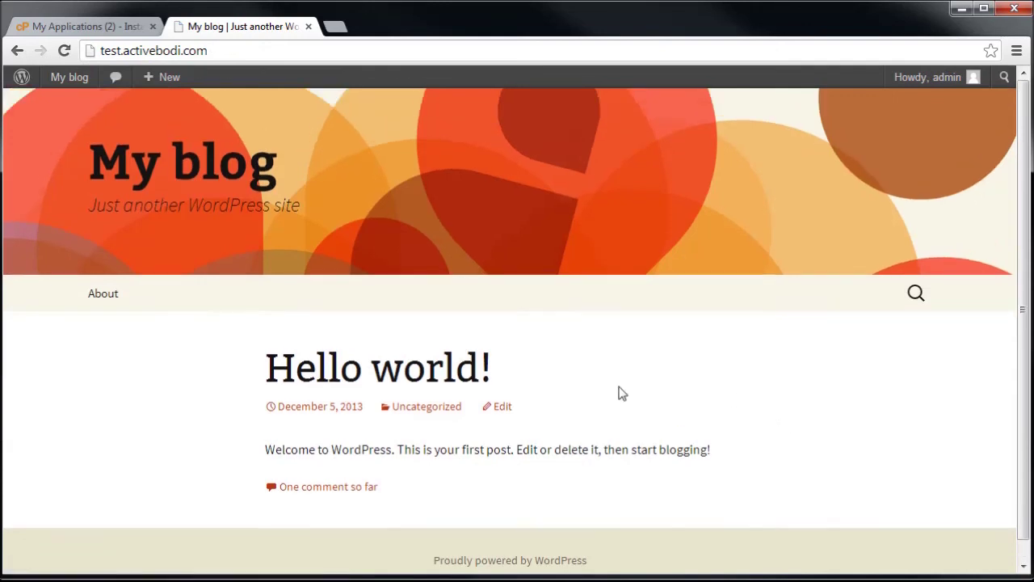